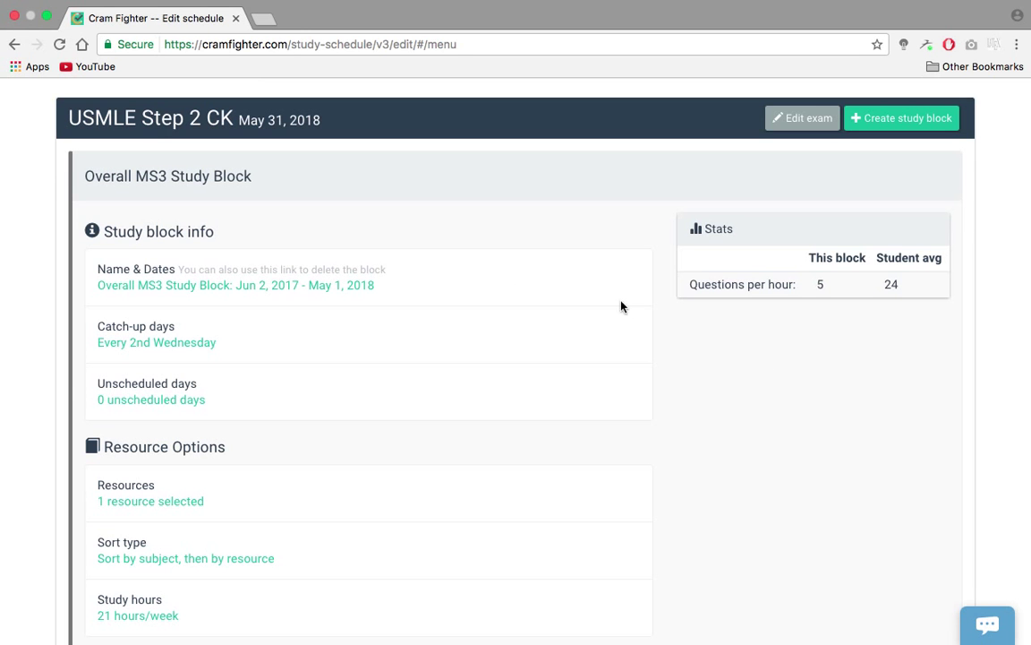
Review the settings and stats of the Overall MS3 and Dedicated study blocks for the USMLE Step 2 CK exam
scroll(738, 416, "down", 1)
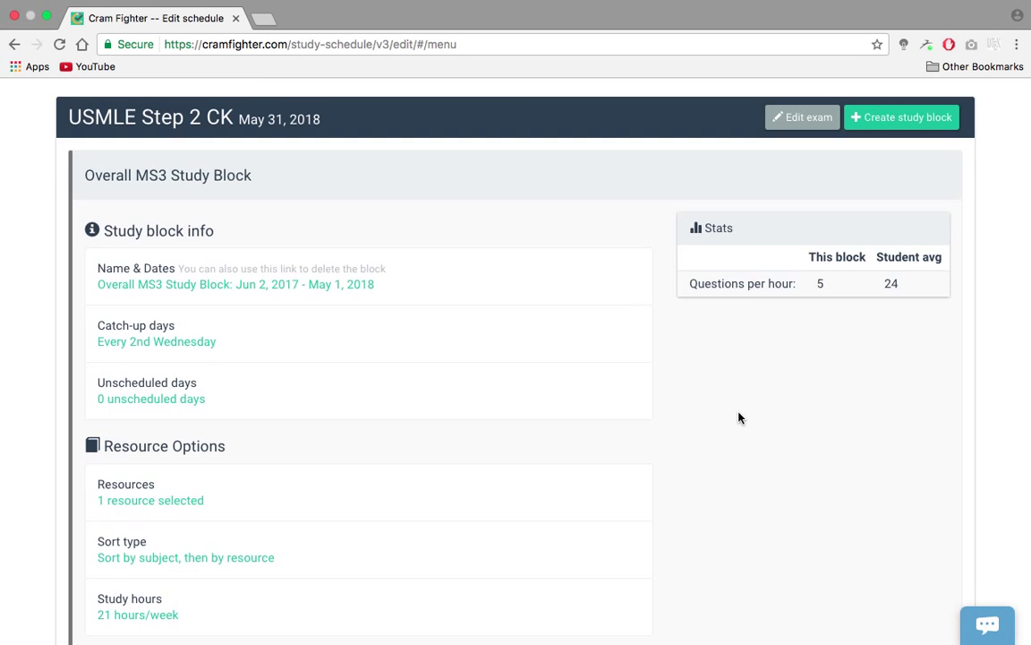
scroll(739, 417, "down", 5)
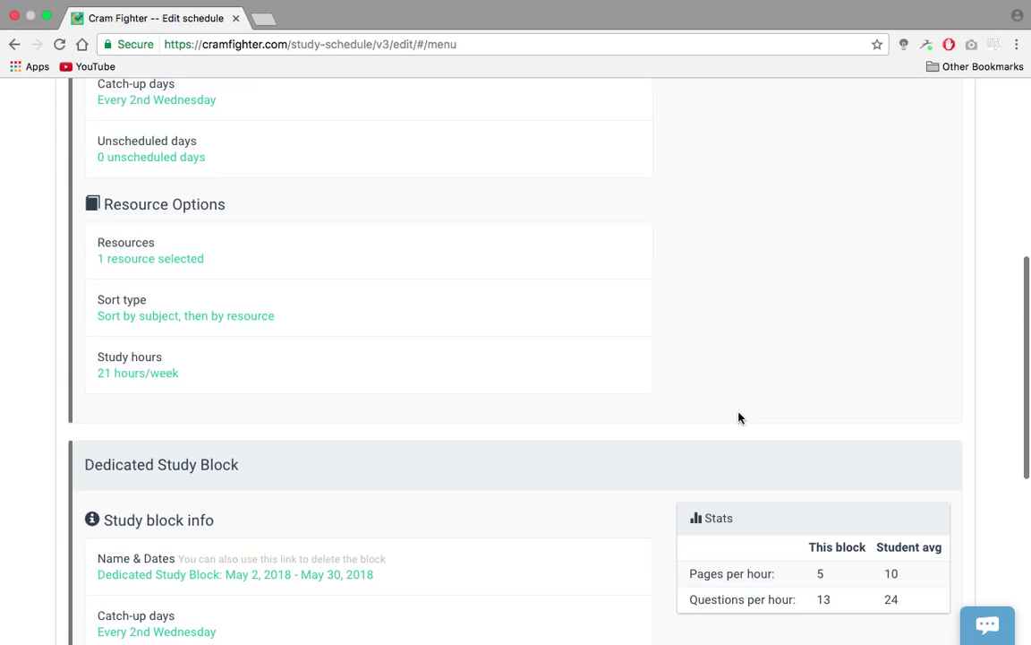
scroll(652, 449, "down", 3)
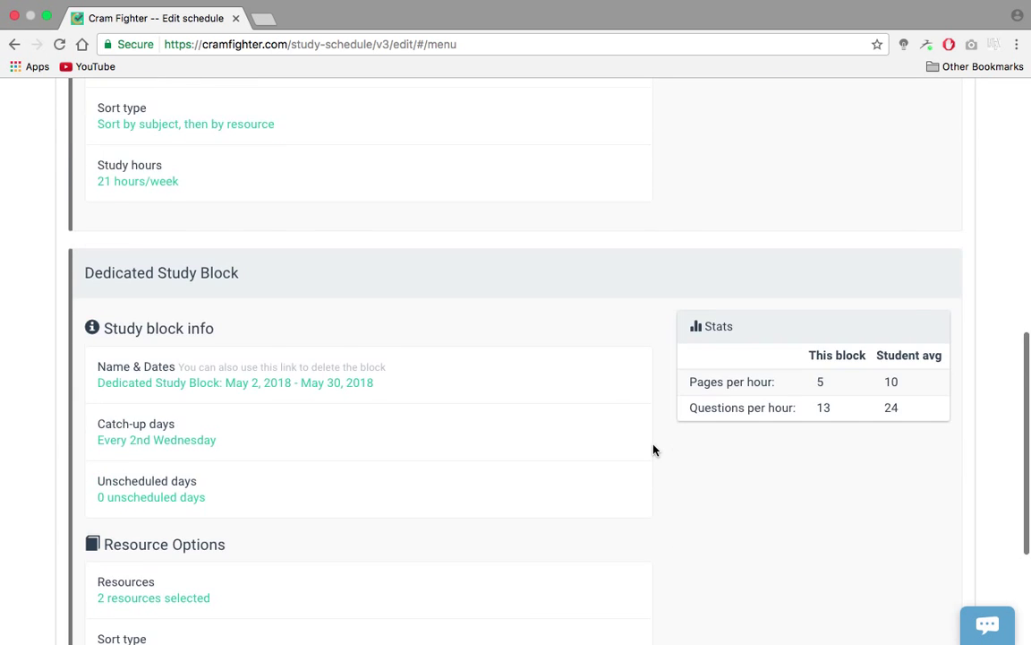
scroll(652, 448, "down", 3)
scroll(716, 490, "down", 1)
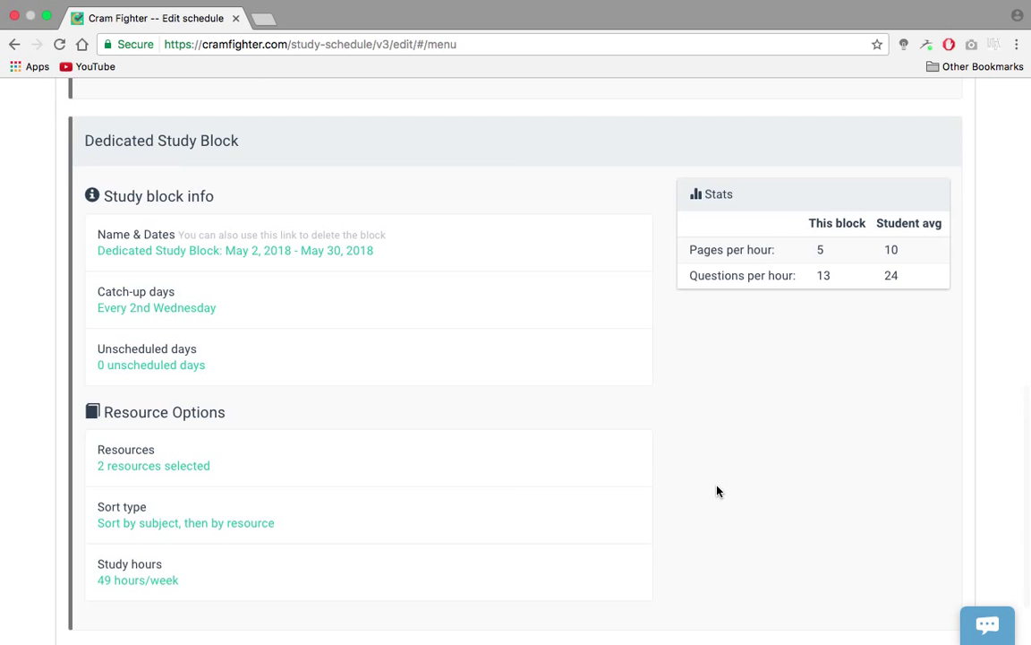
scroll(716, 491, "down", 1)
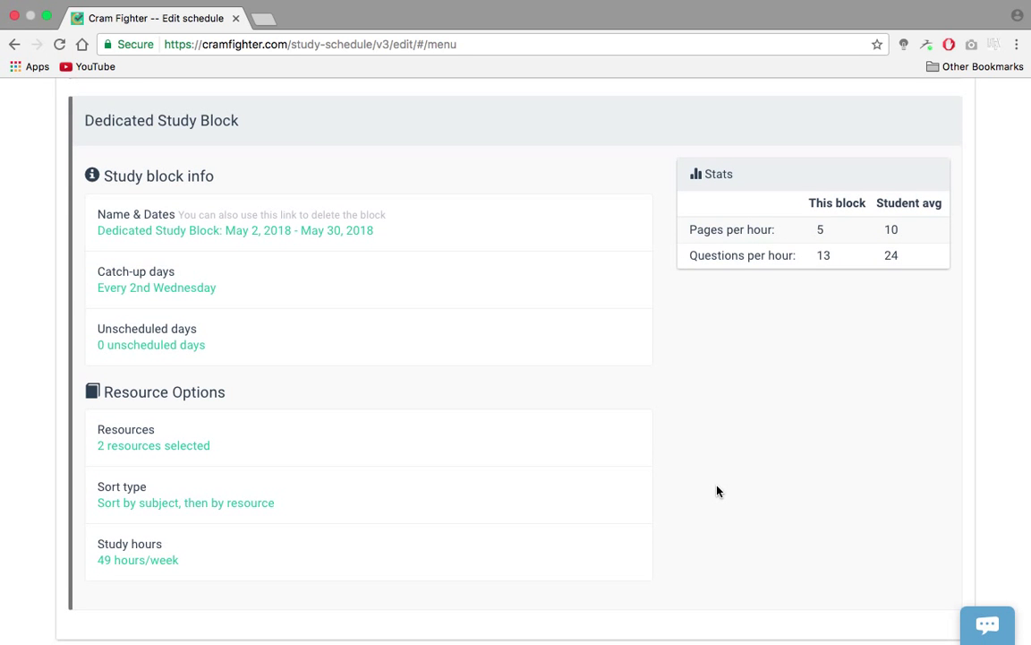
scroll(716, 490, "up", 5)
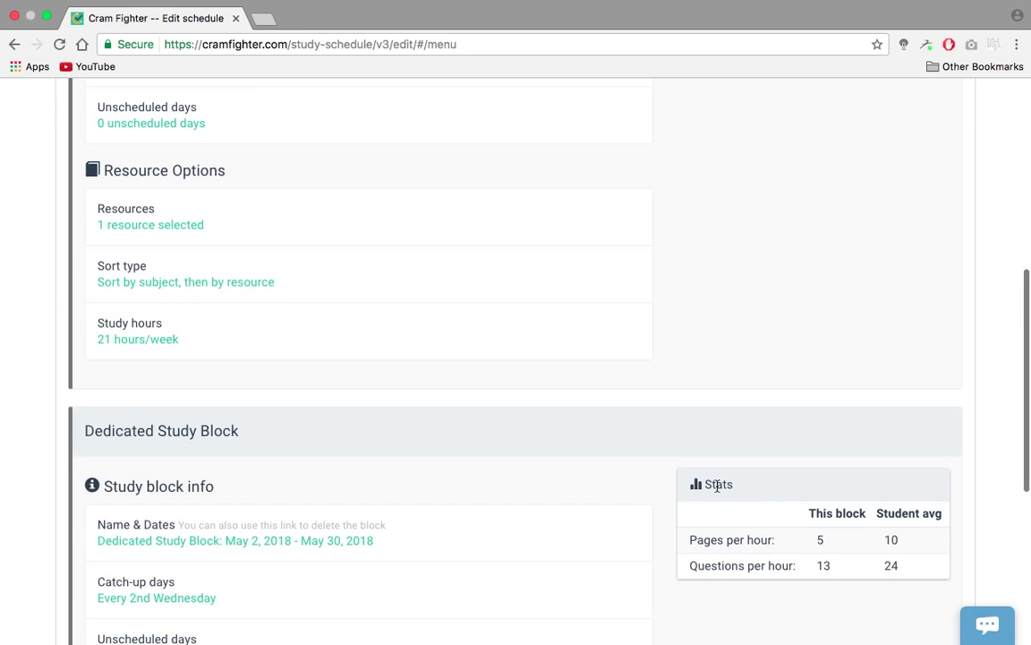
scroll(718, 488, "up", 5)
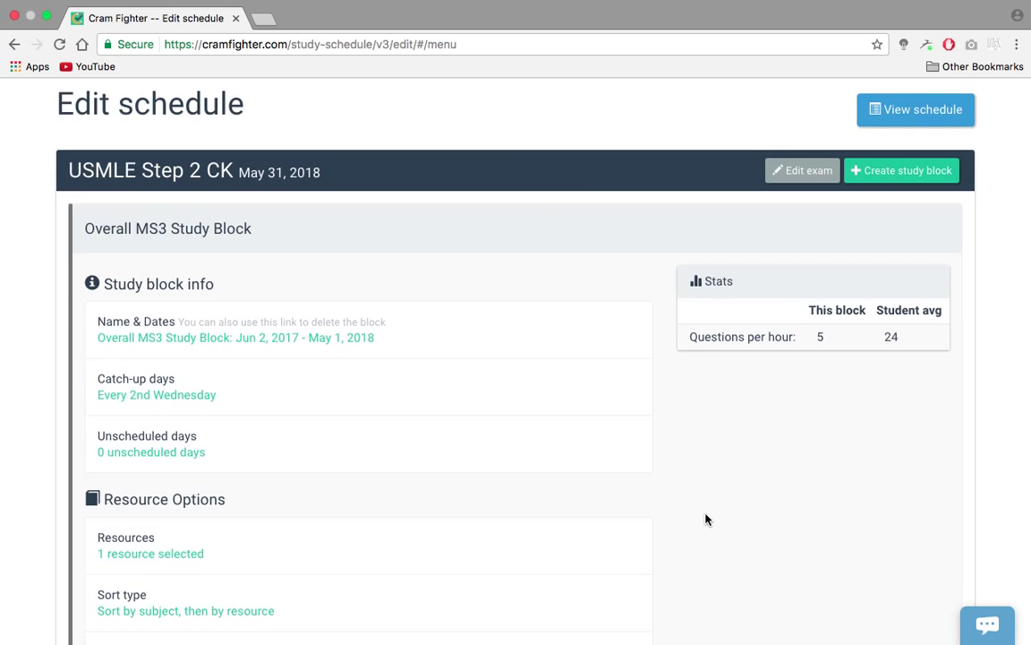
Start adding another standardized exam to the schedule and choose Surgery Shelf as the exam
scroll(706, 519, "down", 10)
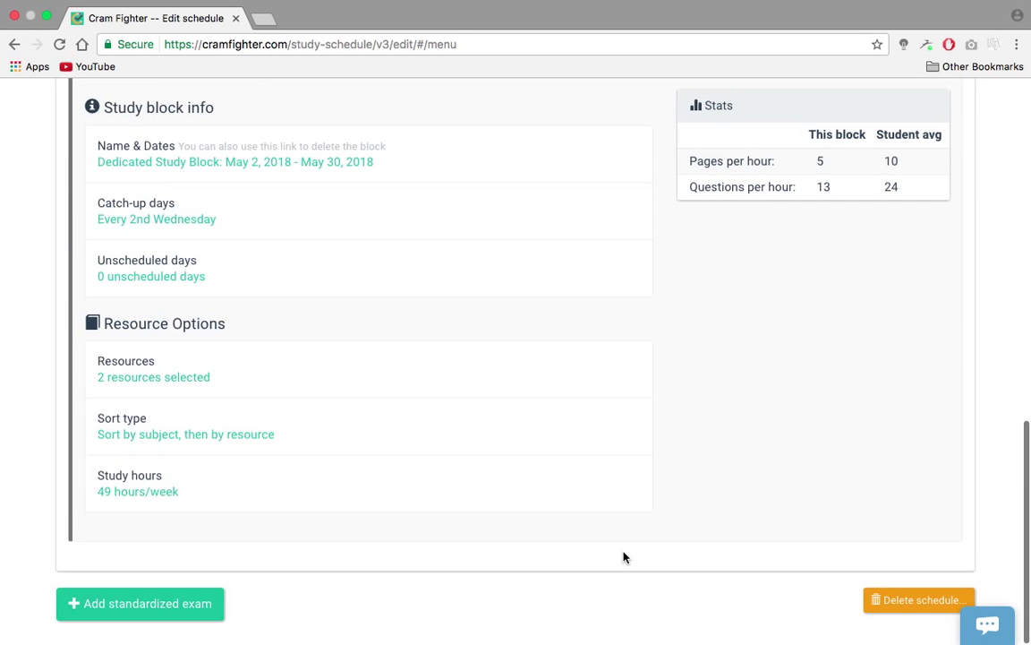
left_click(150, 602)
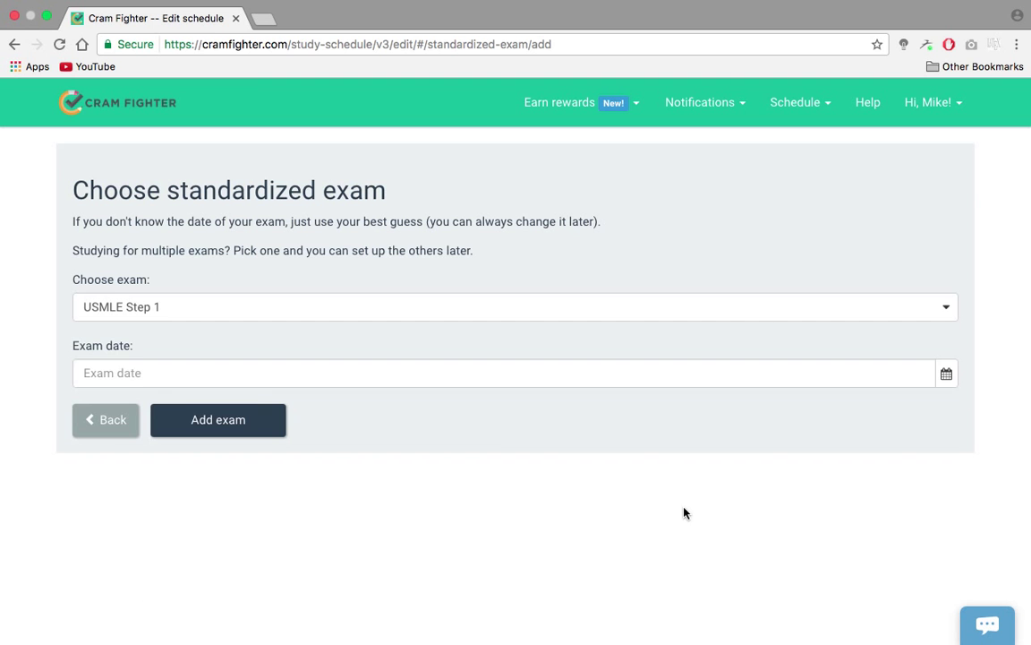
left_click(761, 318)
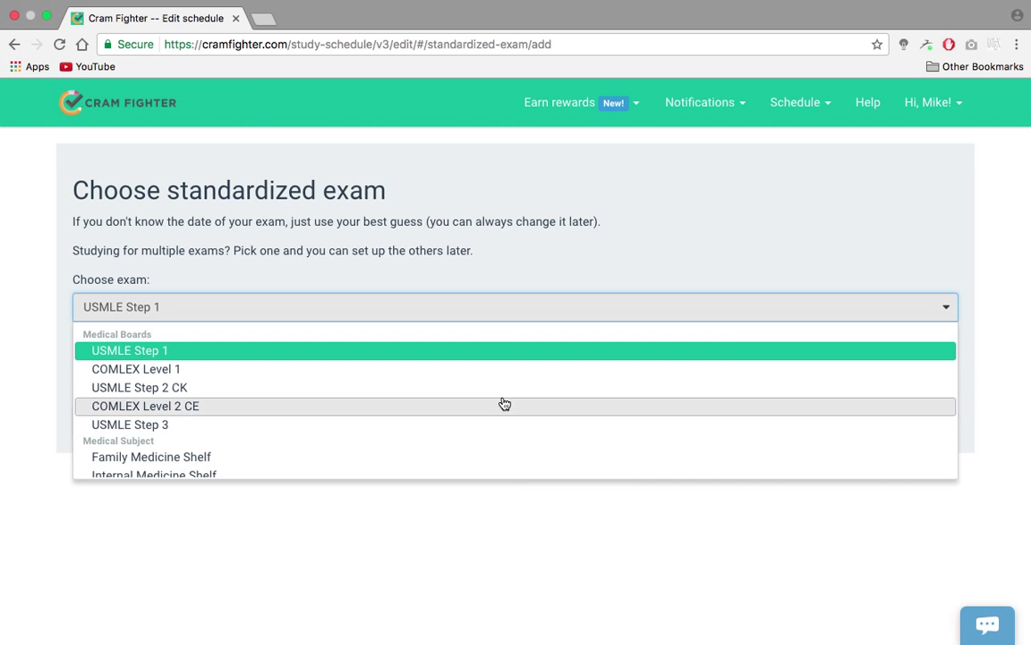
scroll(504, 404, "down", 3)
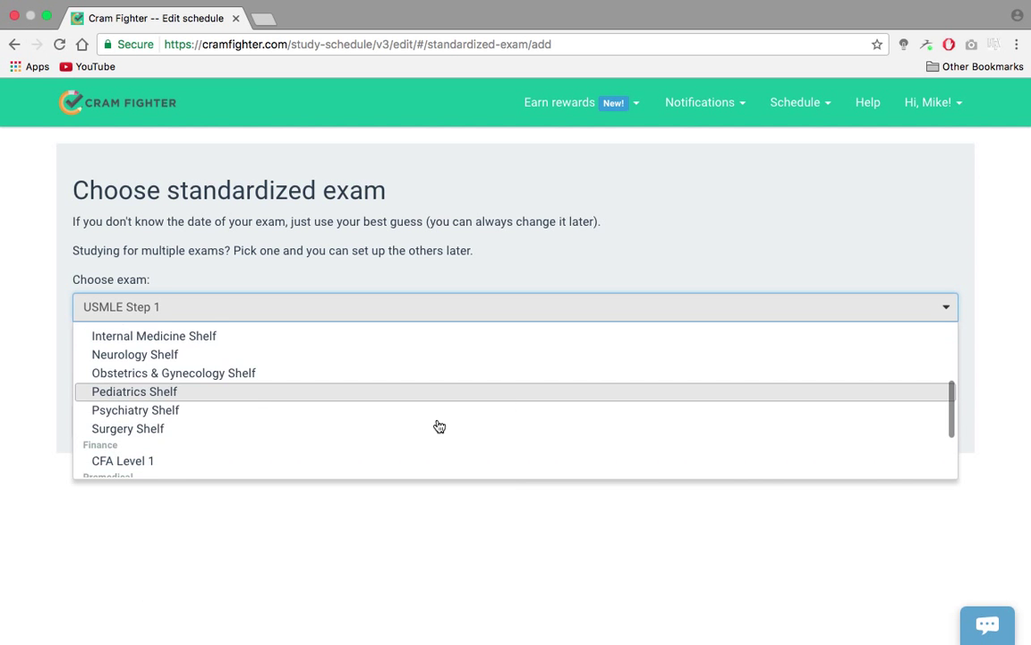
left_click(174, 430)
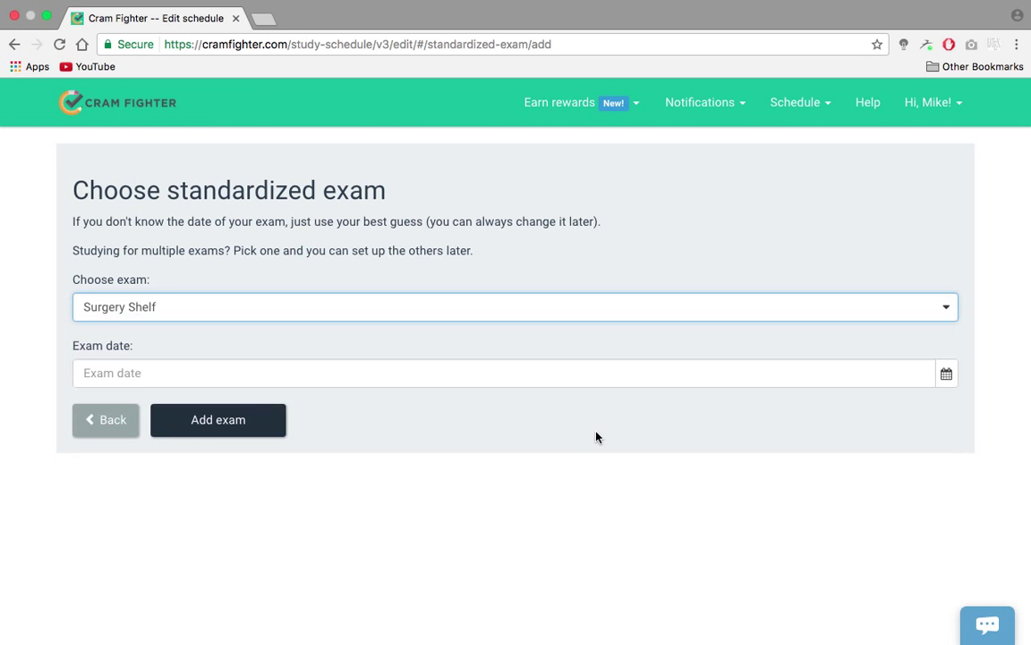
Set the exam date to Aug 31, 2017 and add the Surgery Shelf exam
left_click(947, 376)
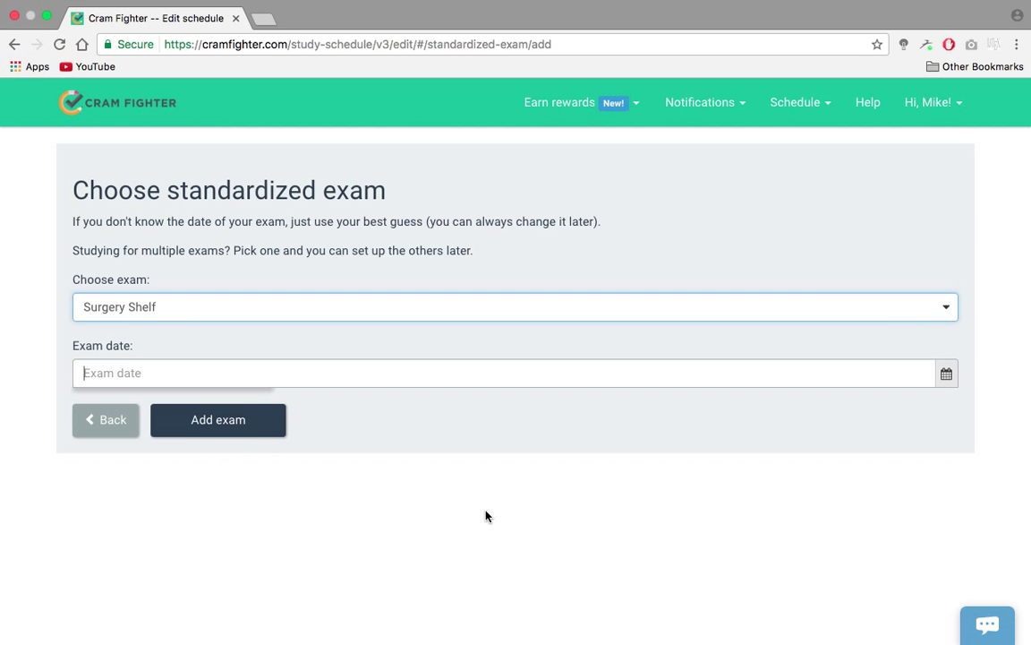
left_click(256, 406)
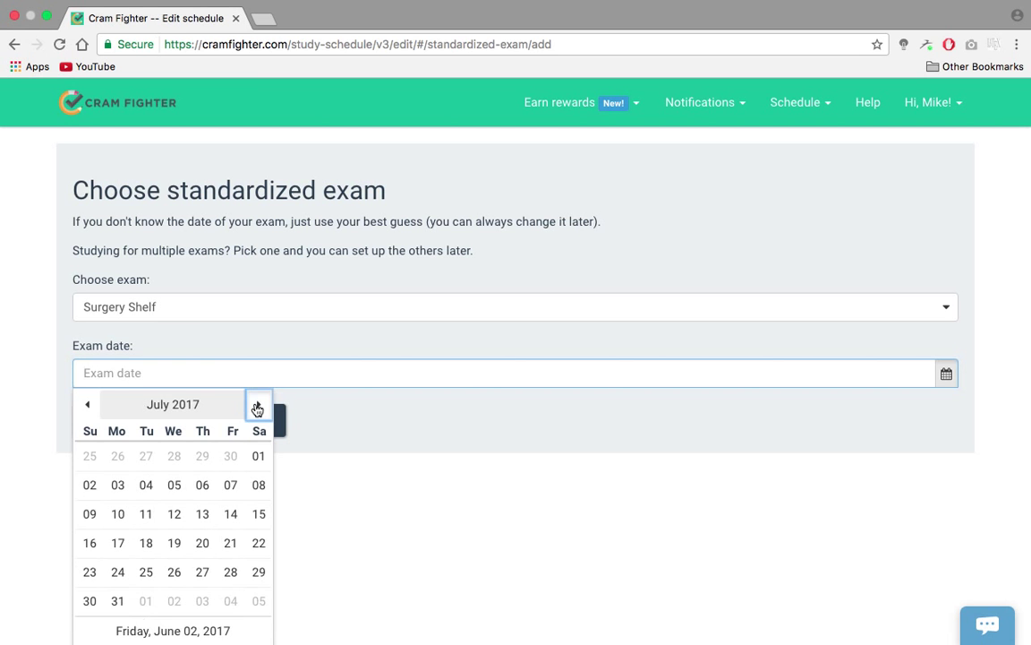
left_click(257, 406)
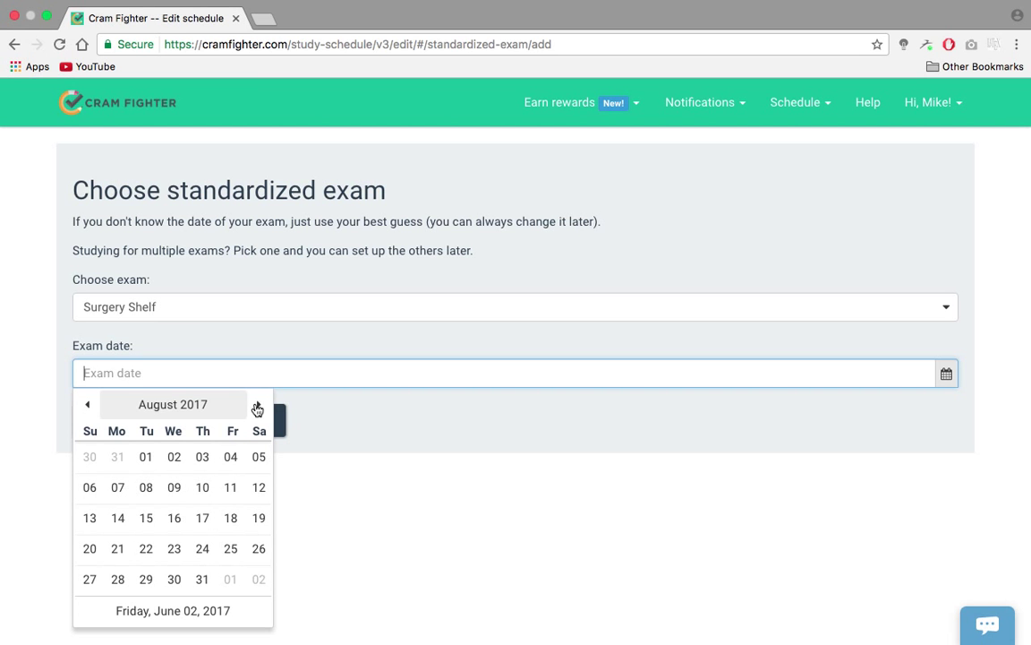
left_click(202, 582)
left_click(201, 582)
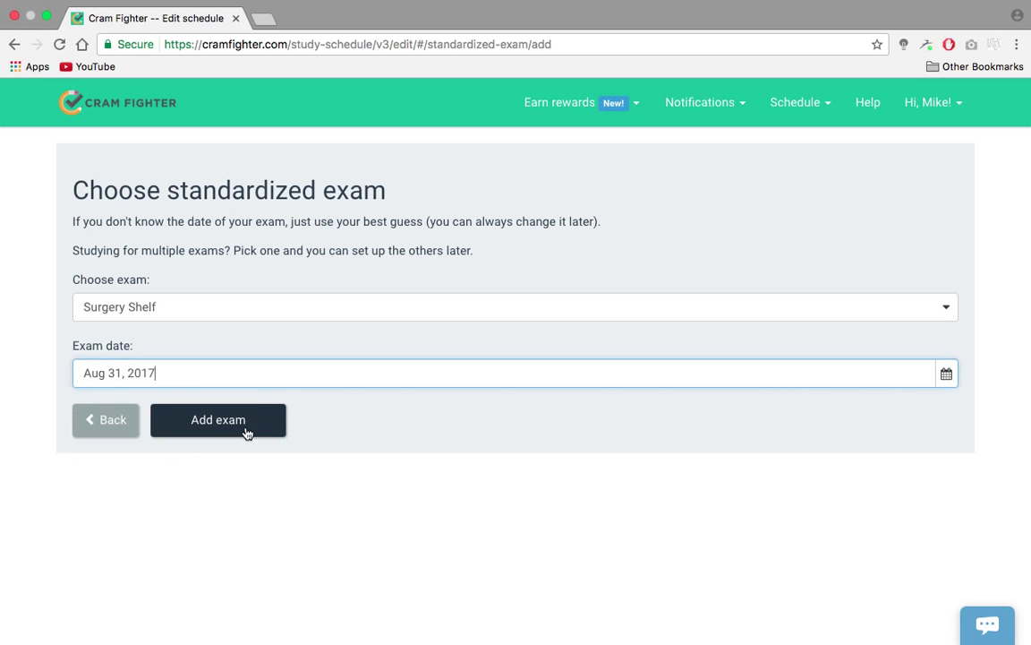
left_click(248, 433)
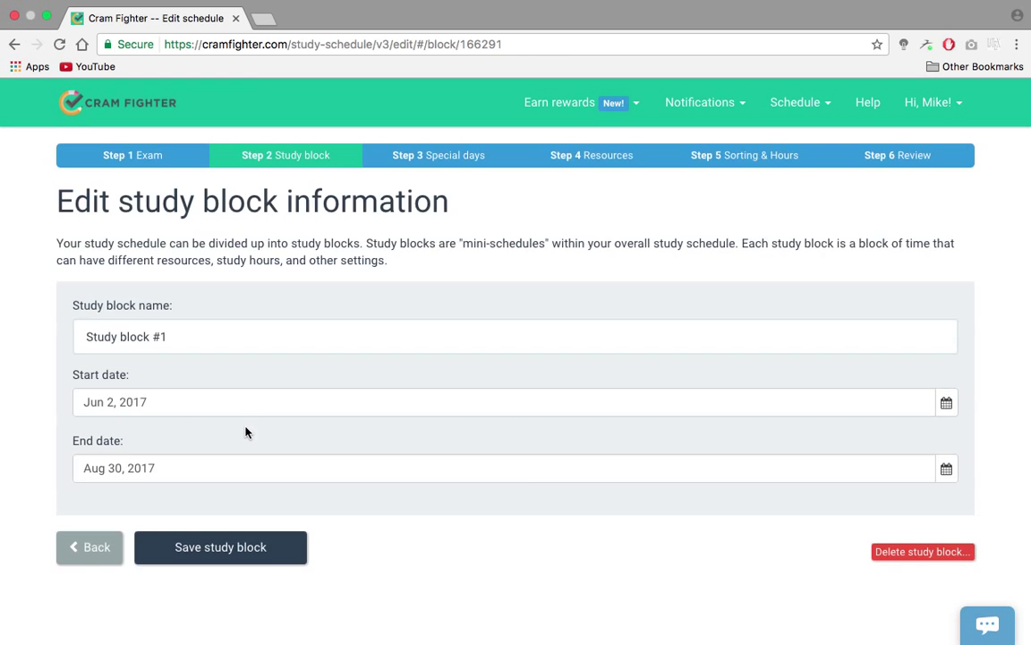
Name the study block "Surgery Shelf Study Block" and save it with the preset dates and catch-up days
triple_click(169, 335)
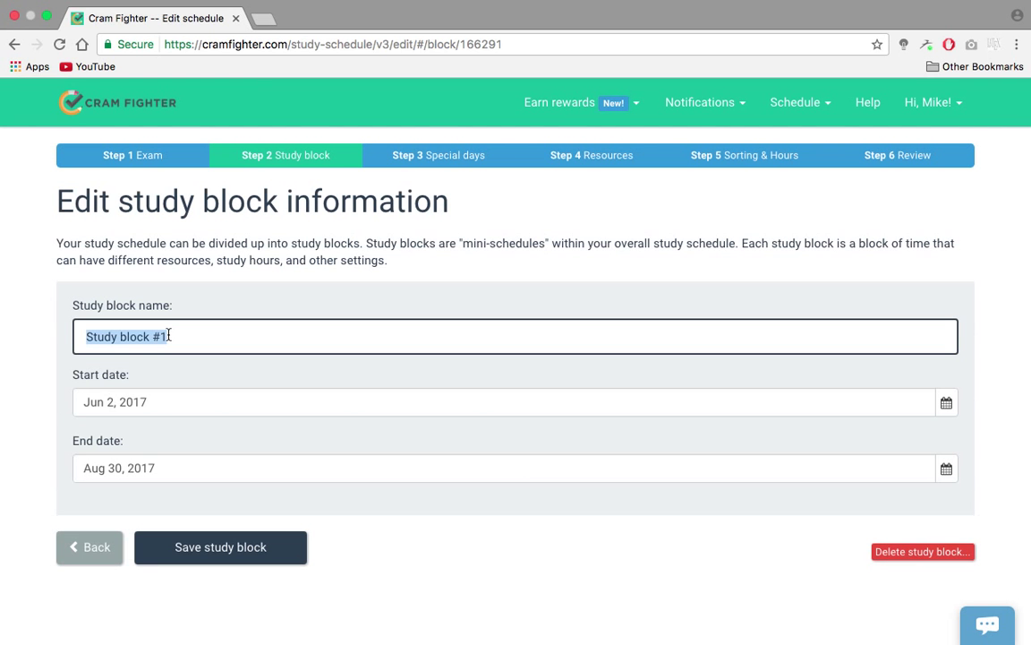
type("Surger")
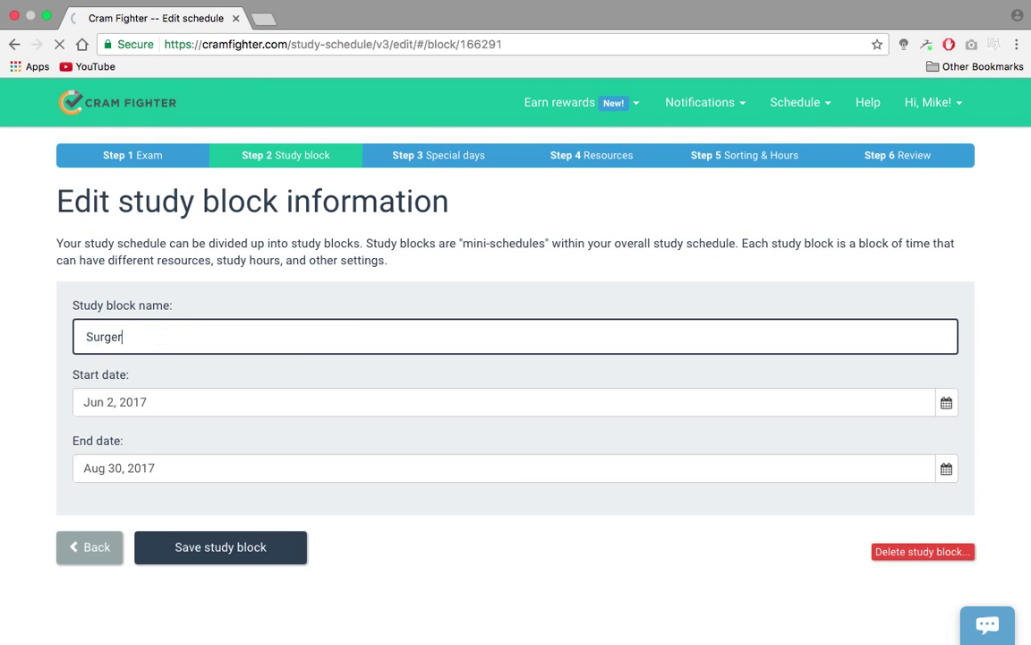
type("y Shelf Study ")
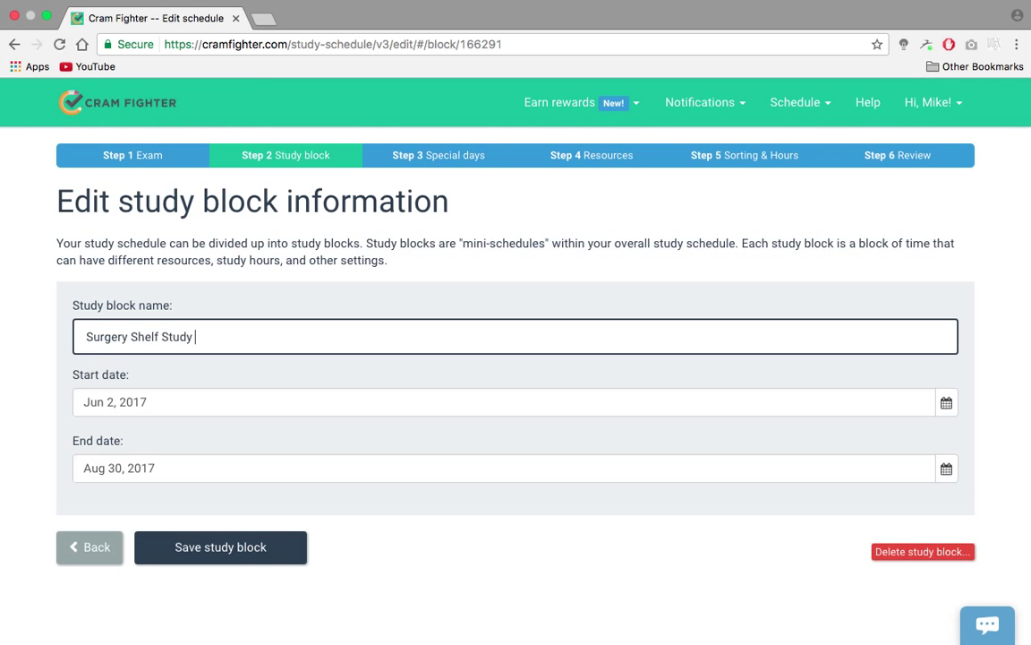
type("Block")
left_click(211, 540)
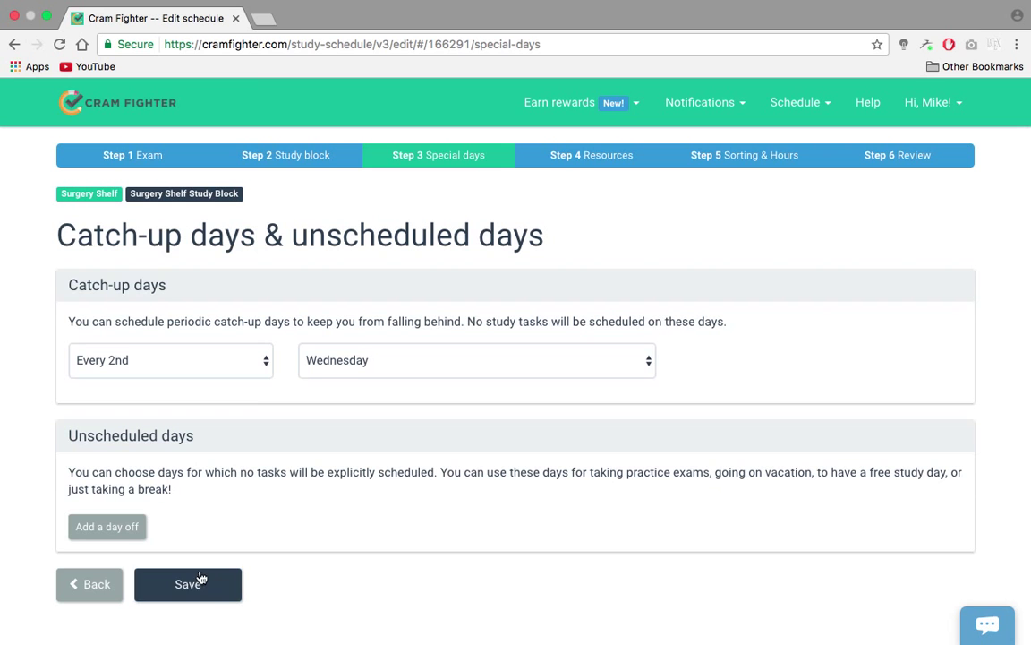
left_click(198, 588)
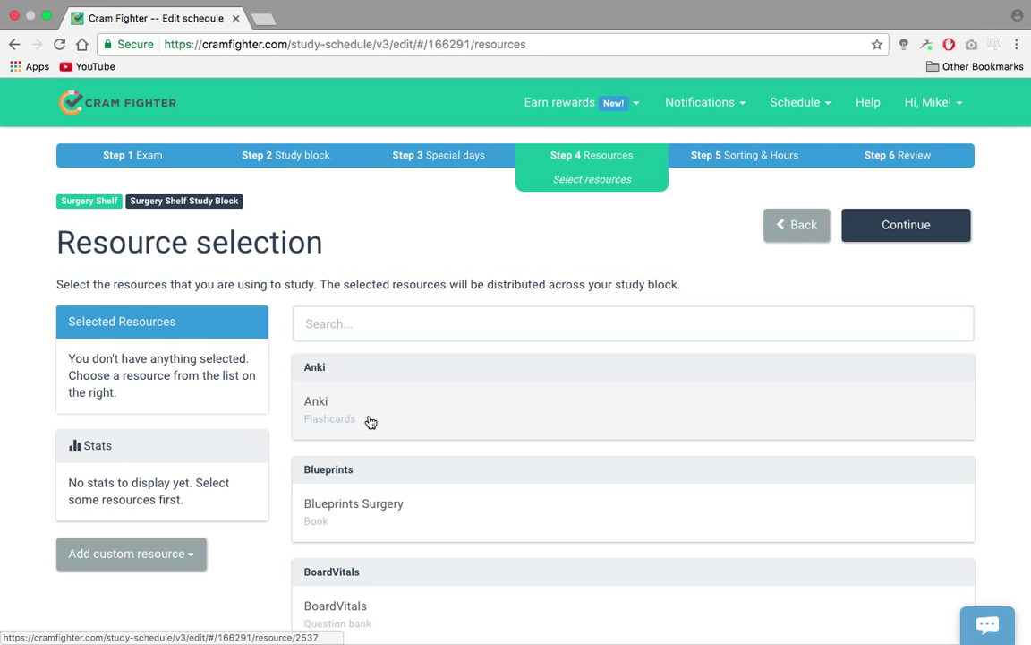
Add Anki as a resource with a total of 500 flashcards for the study block
left_click(370, 422)
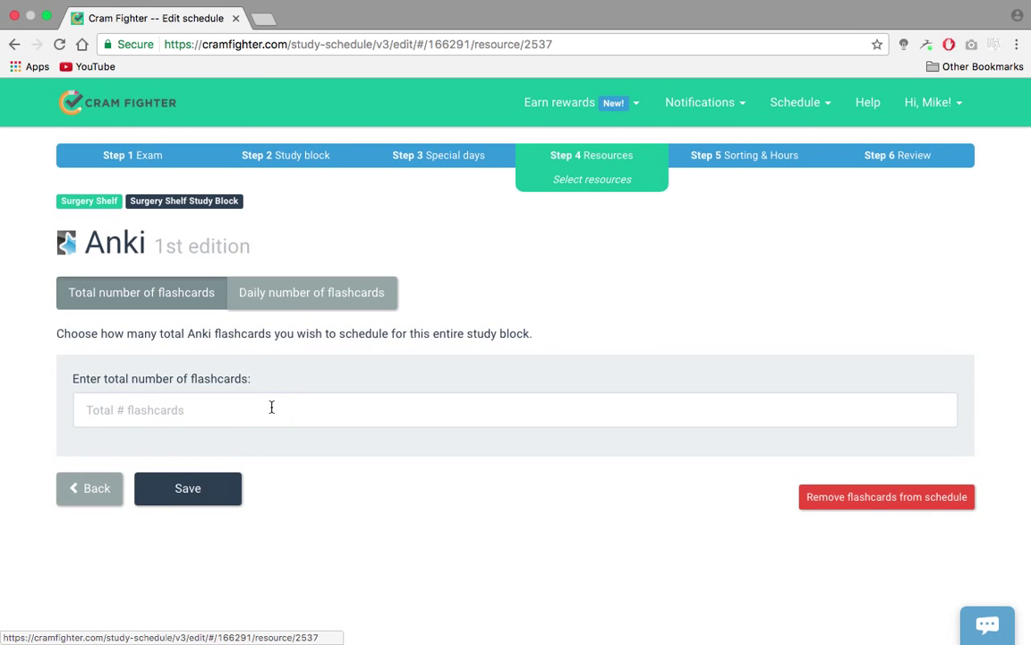
left_click(271, 408)
type("500")
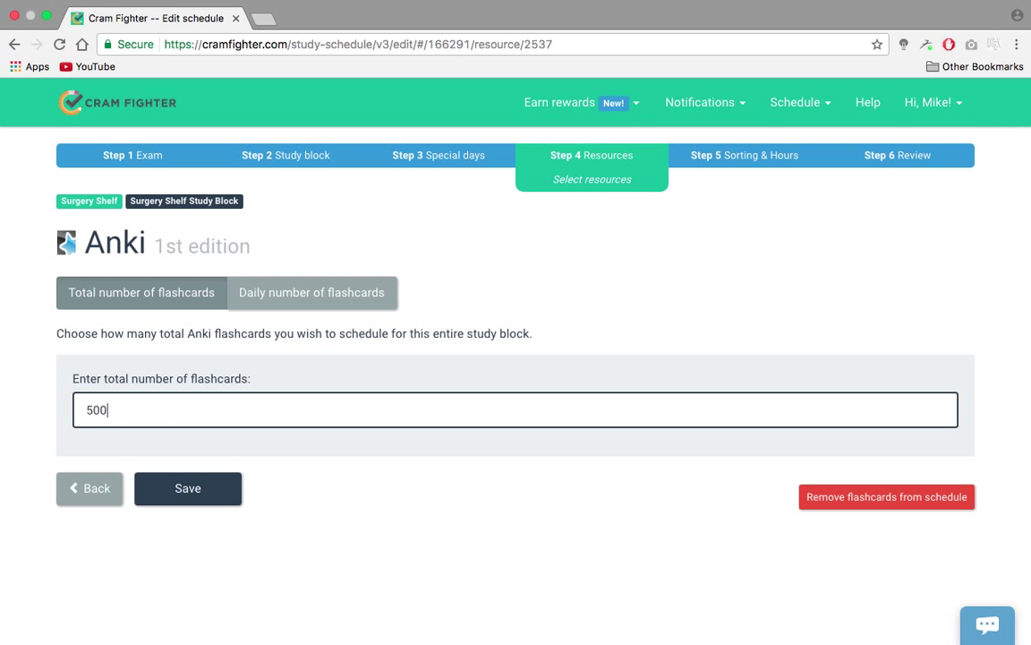
left_click(204, 489)
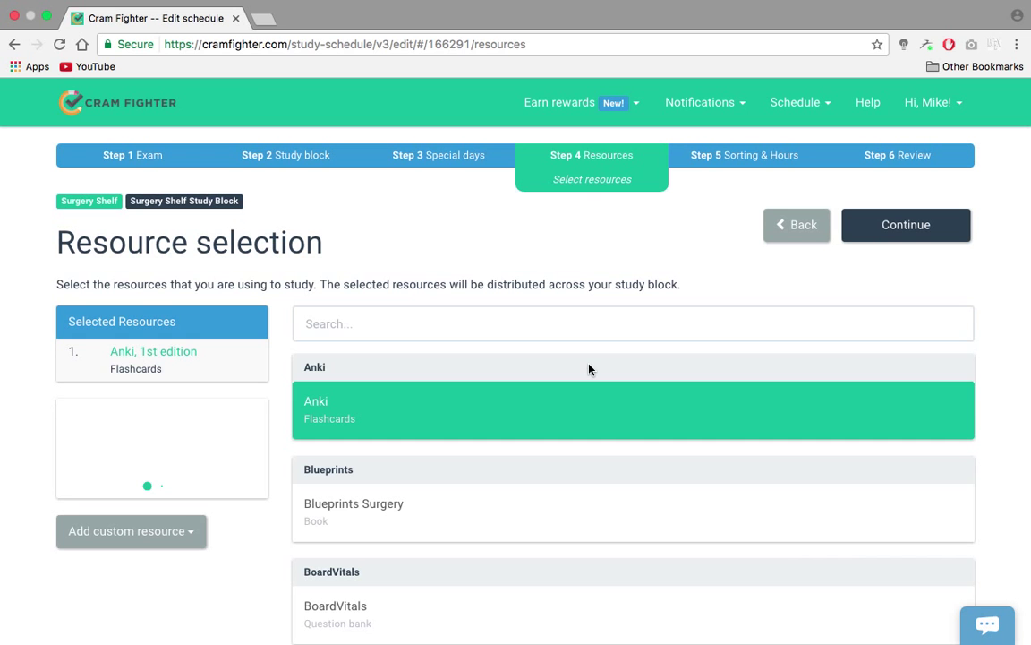
Search the resources for "pestana" and add all chapters of Dr. Pestana's Surgery Notes, 2nd edition
left_click(380, 323)
type("pe")
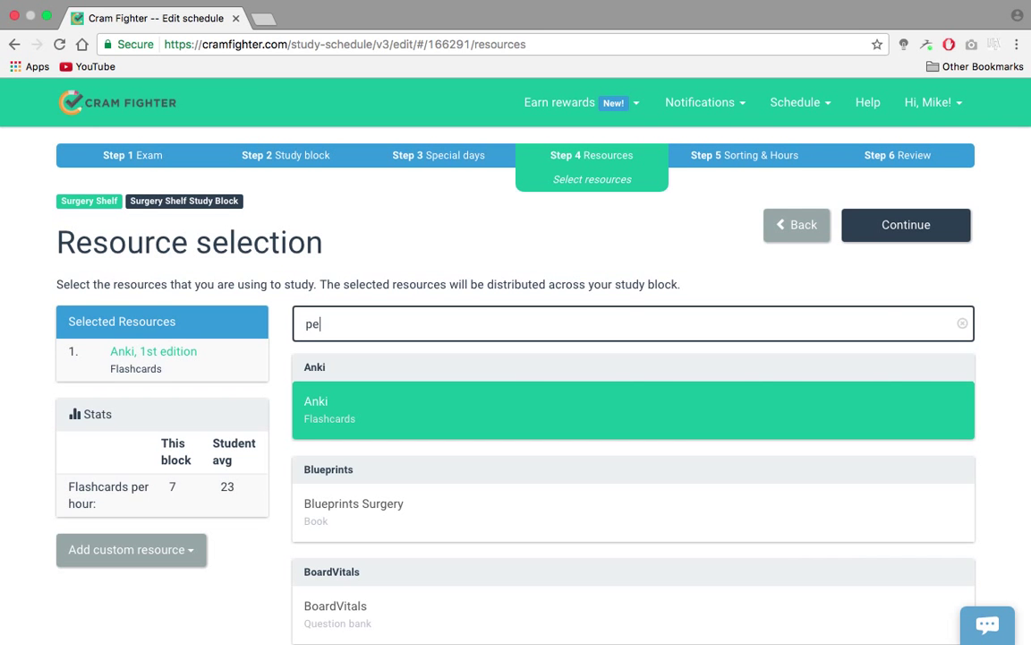
type("stana")
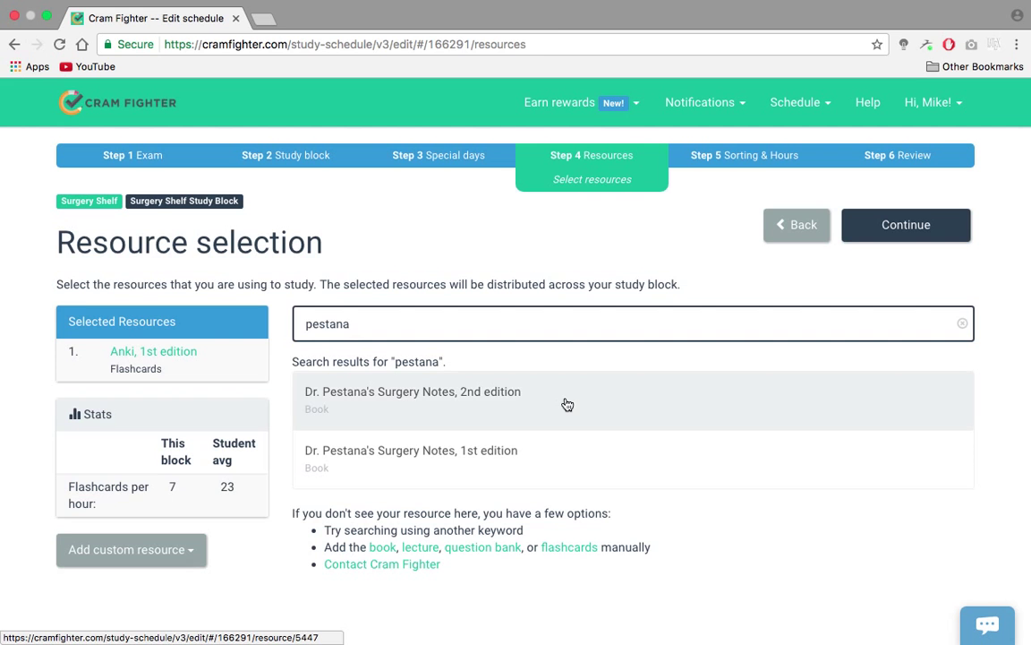
left_click(567, 405)
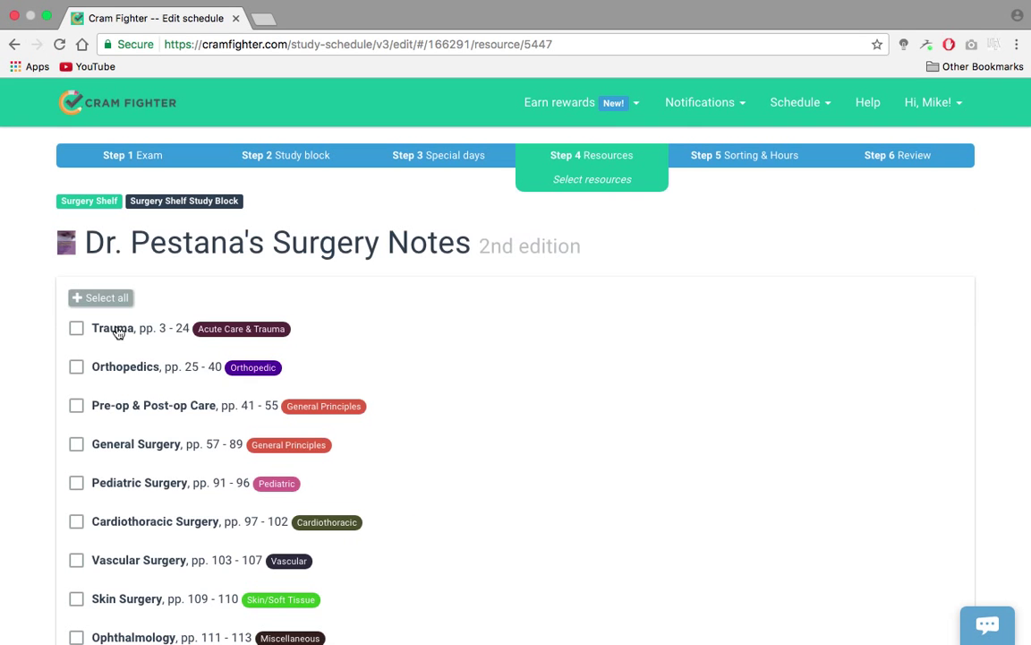
left_click(104, 297)
scroll(448, 441, "down", 4)
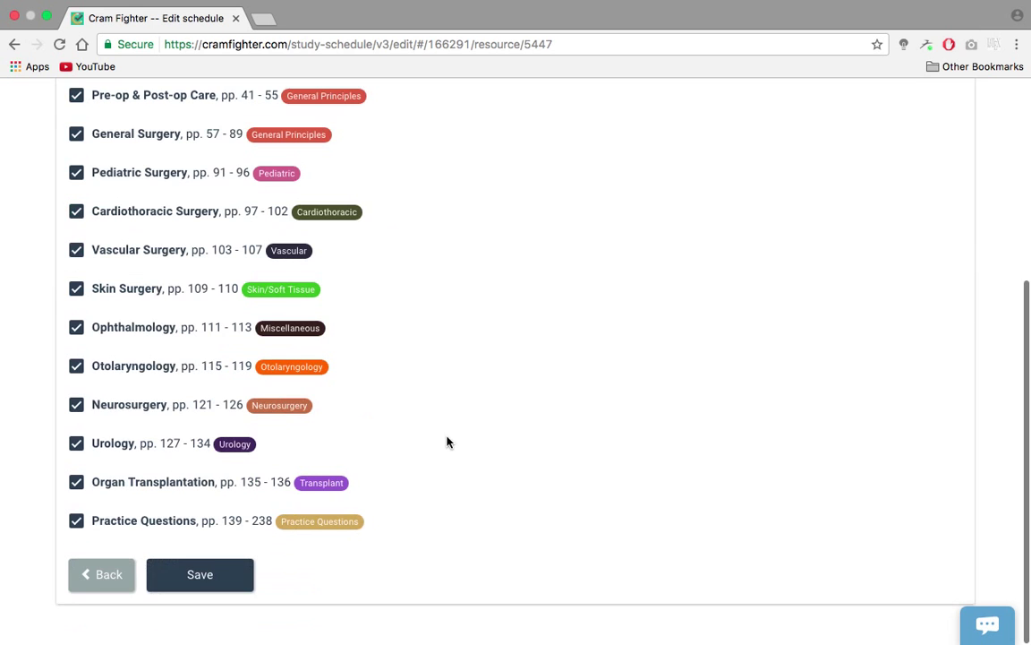
left_click(179, 583)
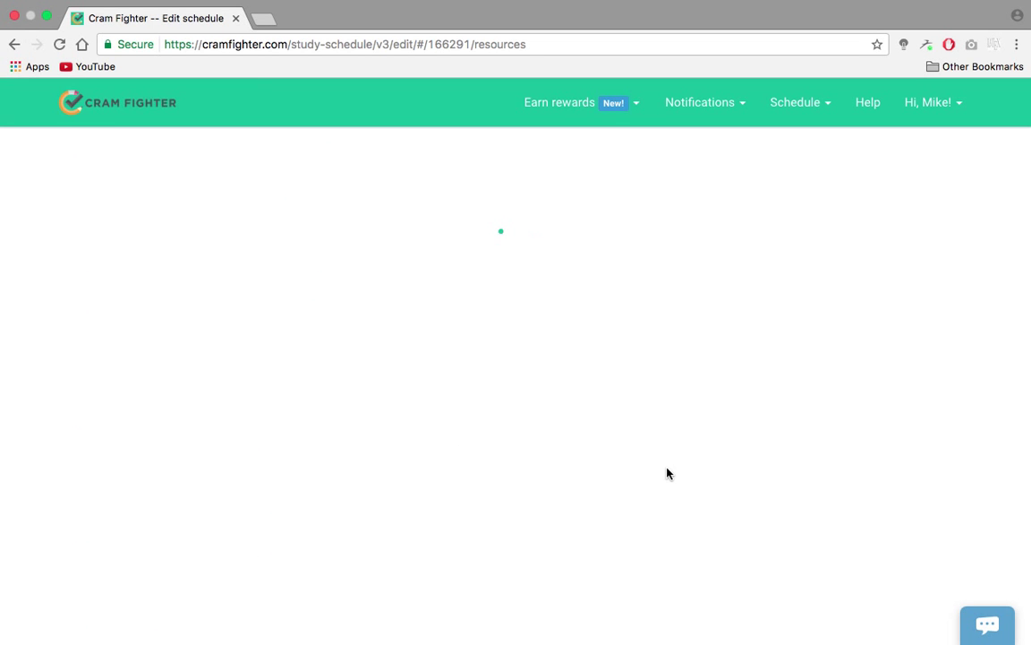
Finish resource selection, save the preset sorting options and study hours, and review the study block summary
left_click(924, 235)
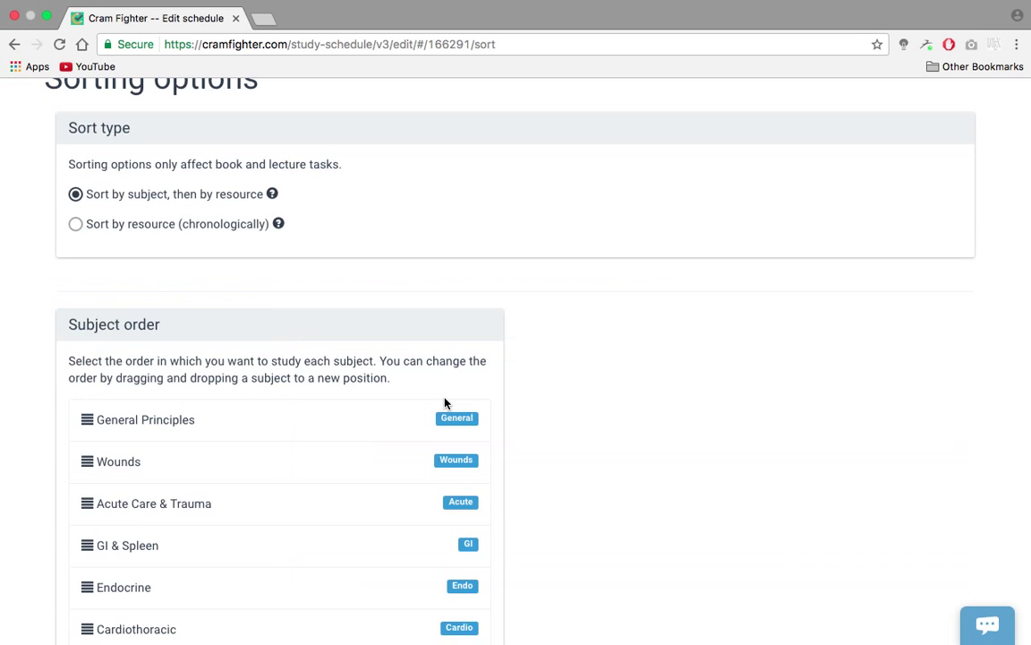
scroll(445, 403, "down", 10)
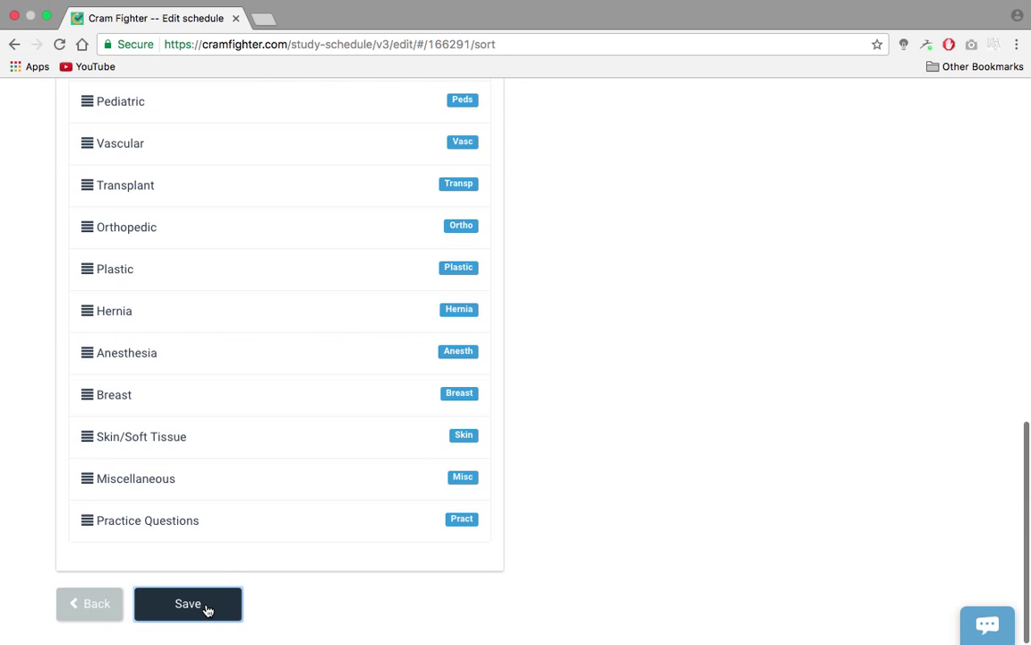
left_click(207, 608)
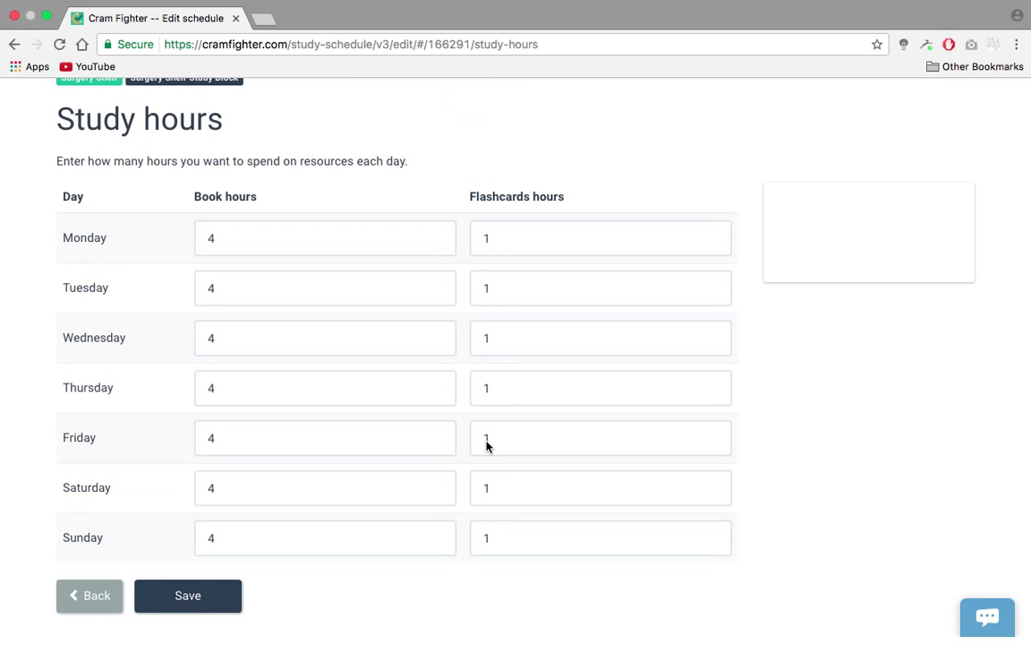
left_click(175, 603)
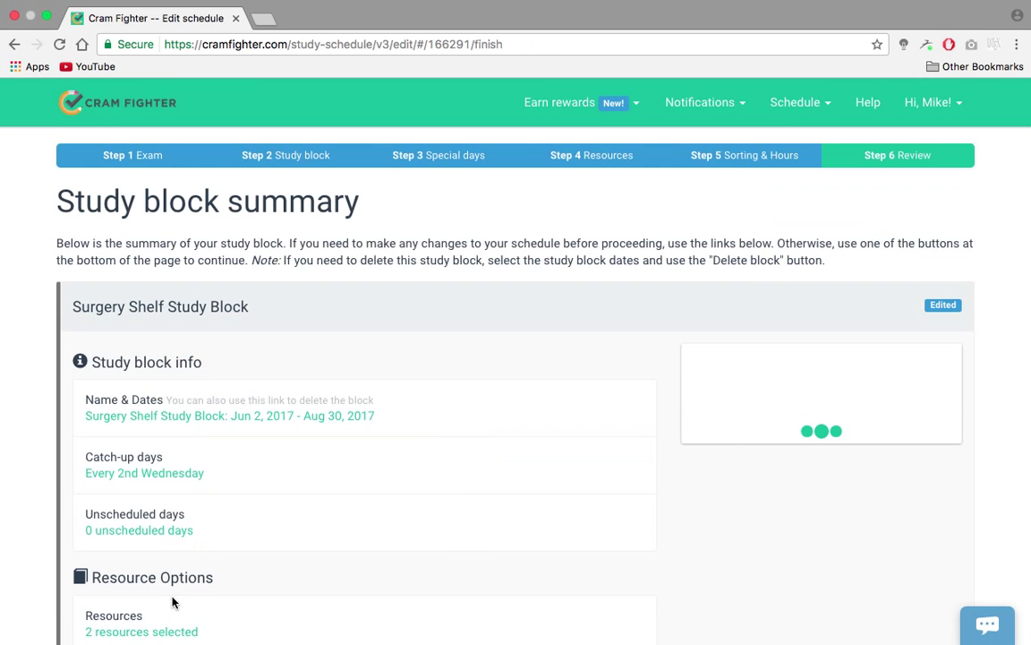
scroll(523, 482, "down", 1)
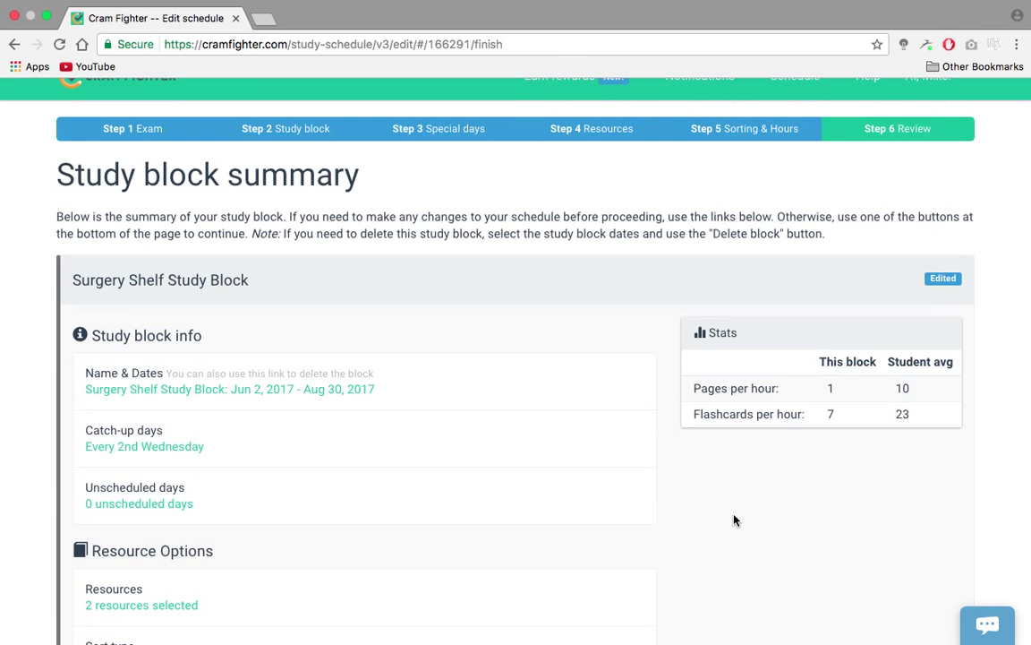
Finish the study block setup and recalculate the schedule with the preselected options to view the daily tasks
scroll(734, 519, "down", 5)
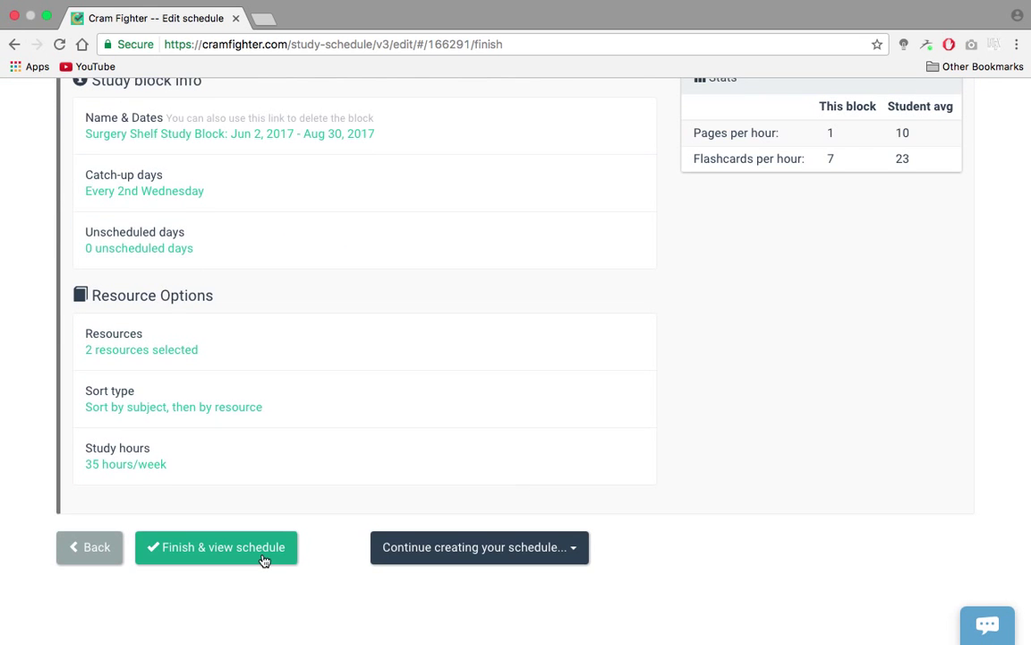
scroll(264, 560, "up", 1)
scroll(383, 410, "up", 2)
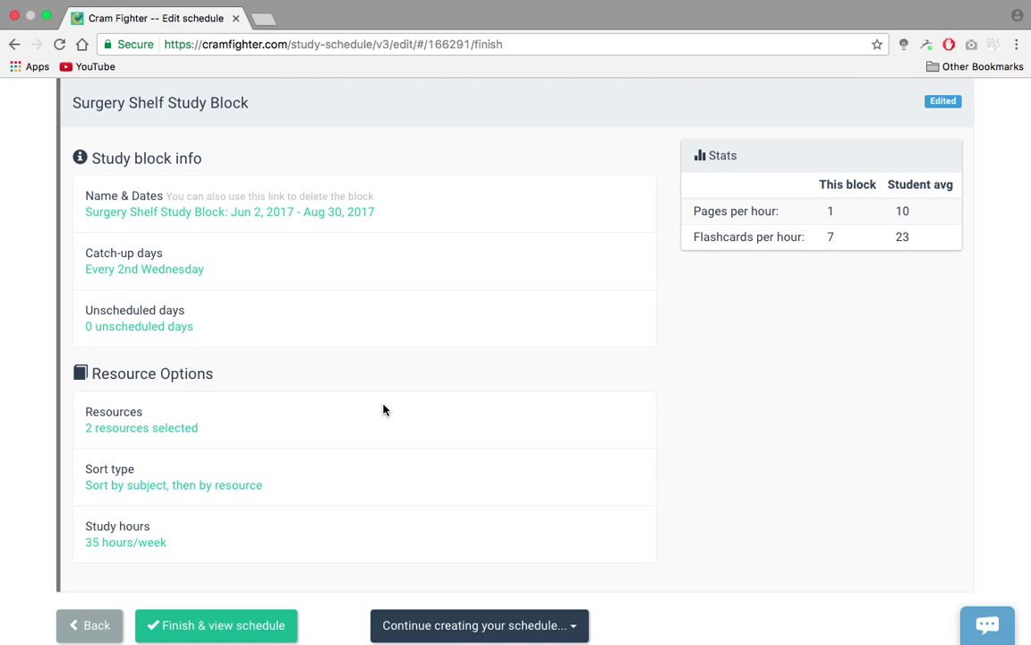
scroll(384, 410, "down", 2)
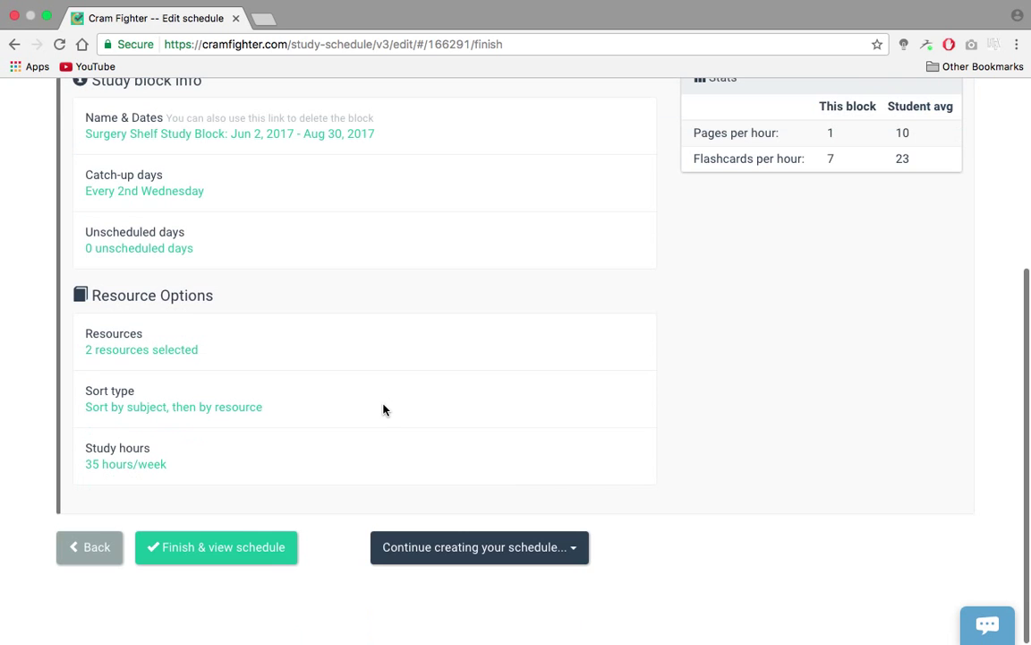
left_click(229, 551)
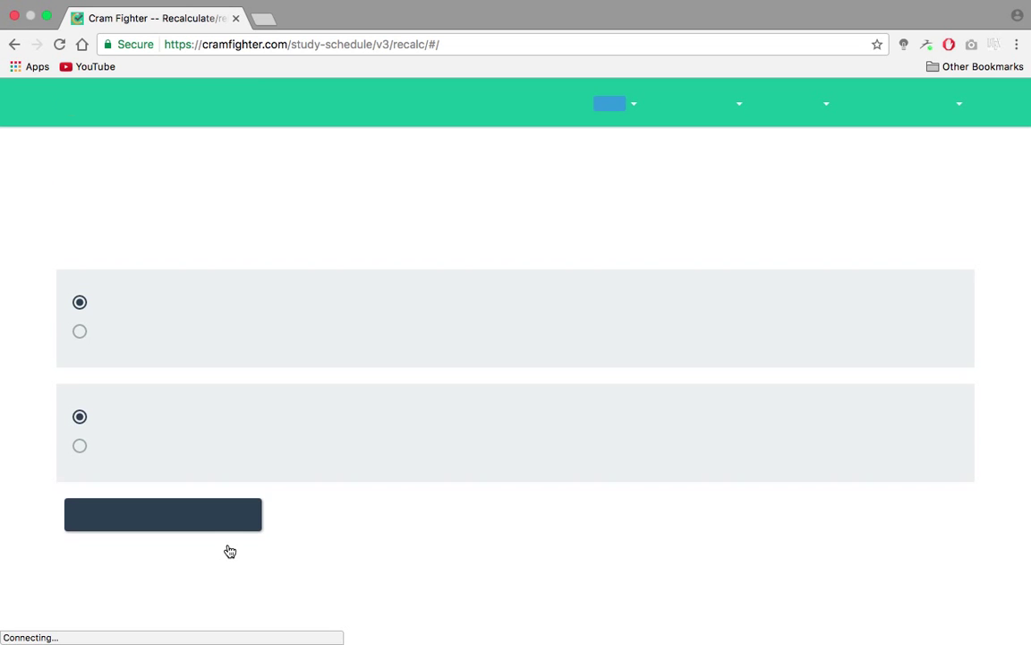
left_click(191, 516)
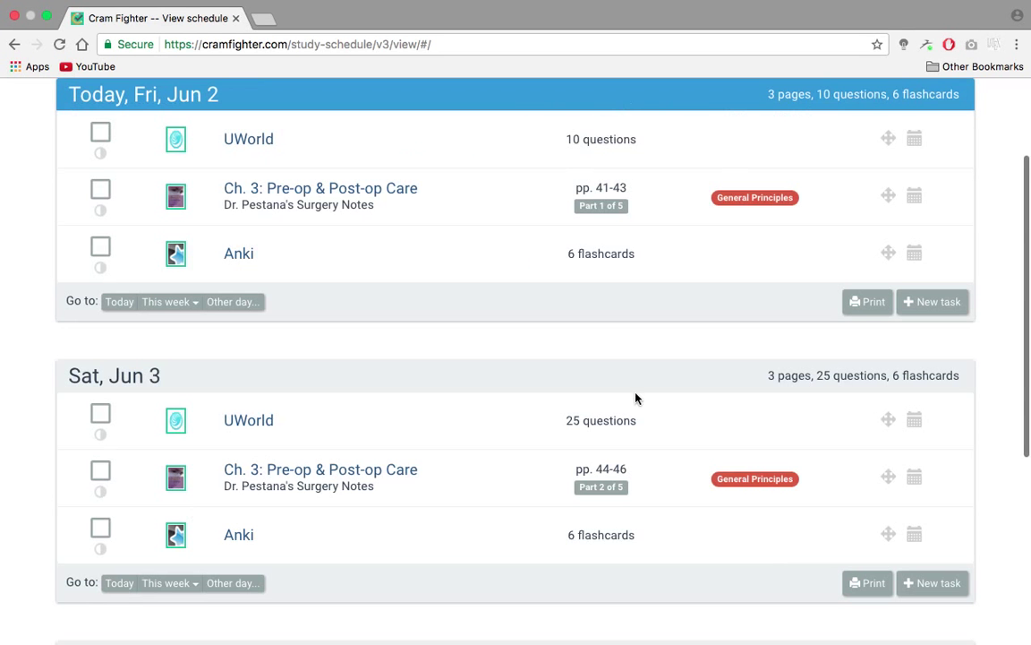
Filter the schedule's task search to the Overall MS3 Study Block and mark the UWorld task for Fri, Jun 2 as complete
scroll(583, 403, "up", 3)
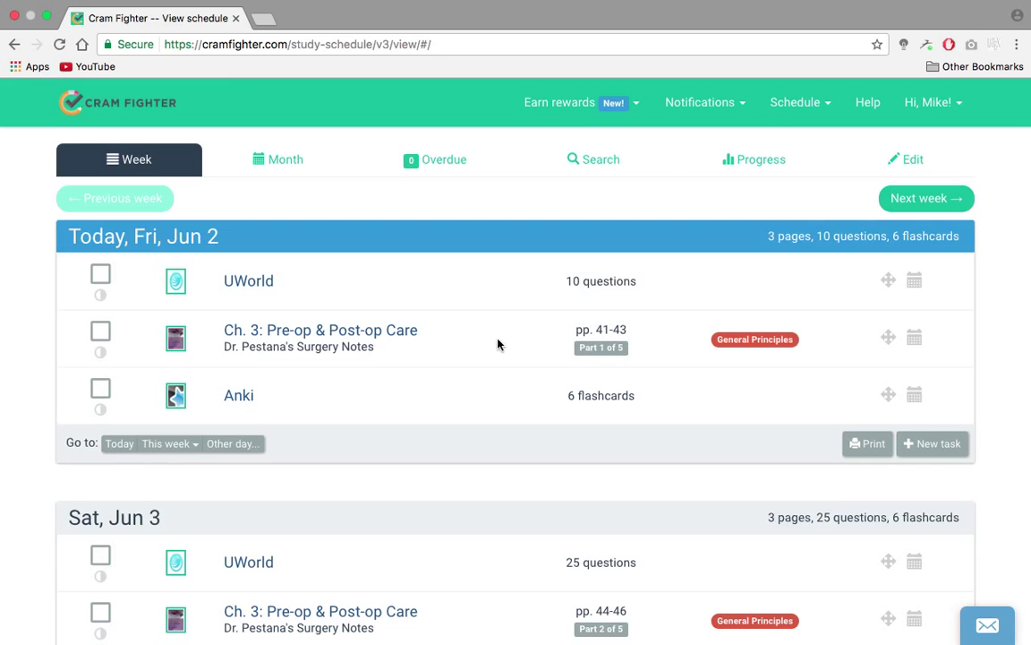
left_click(602, 167)
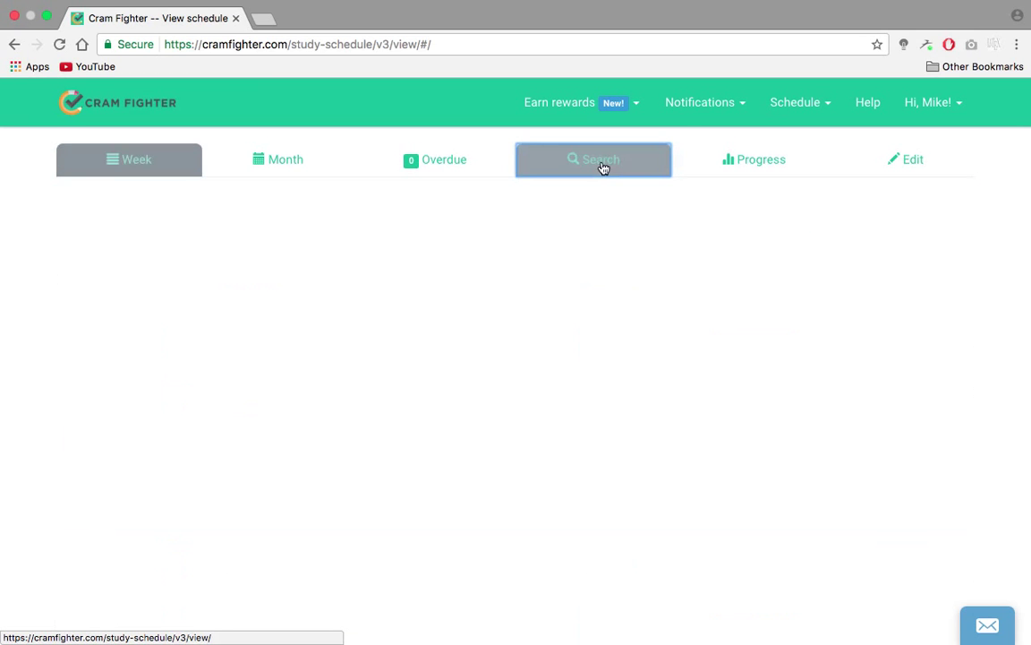
left_click(589, 224)
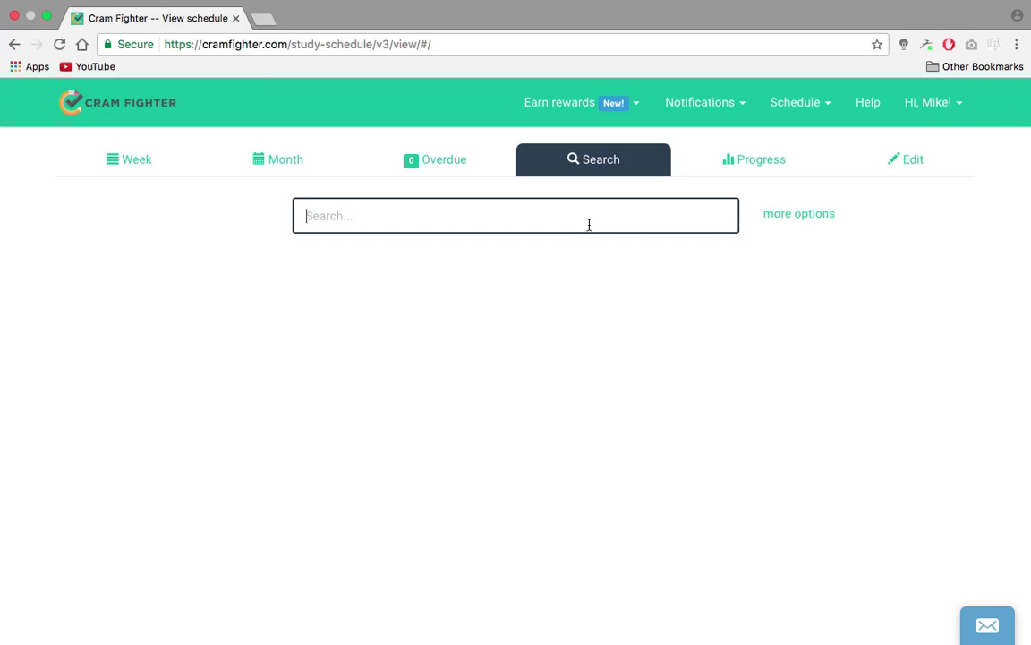
left_click(822, 221)
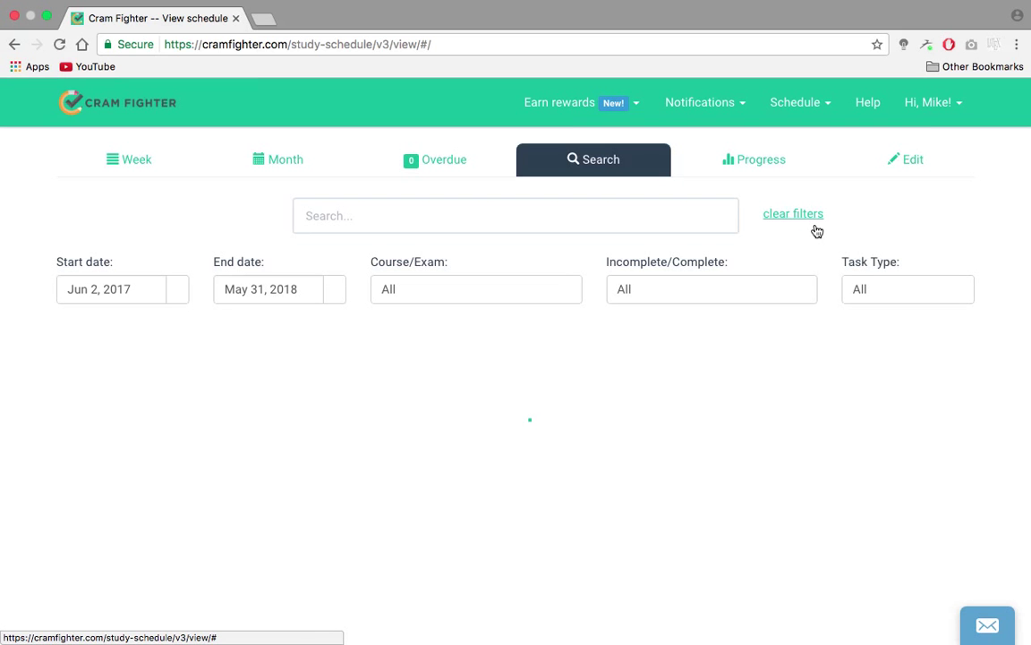
left_click(442, 297)
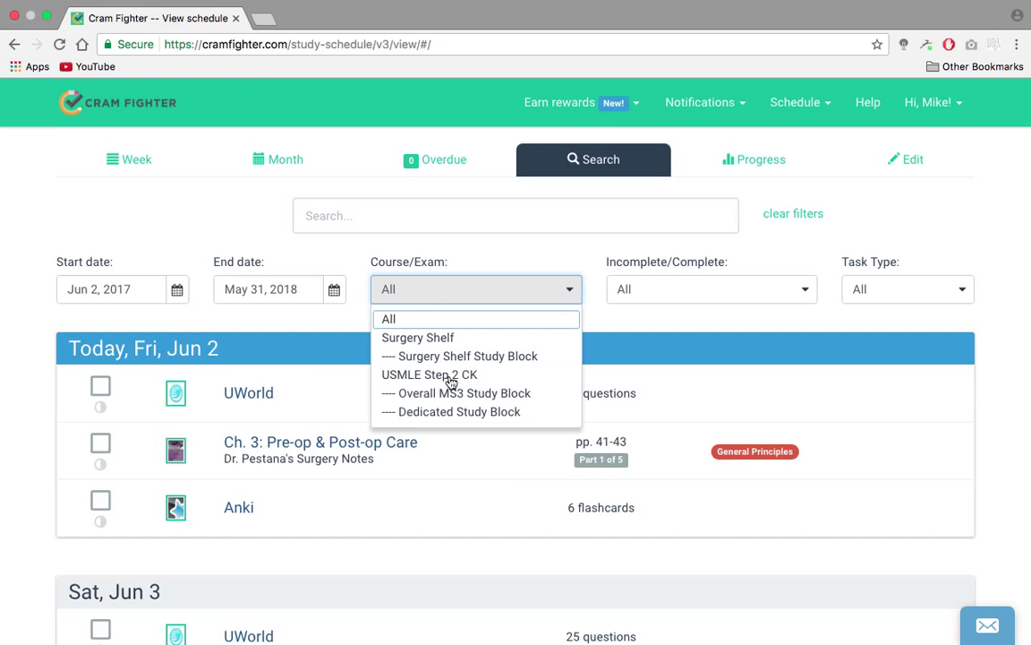
left_click(452, 396)
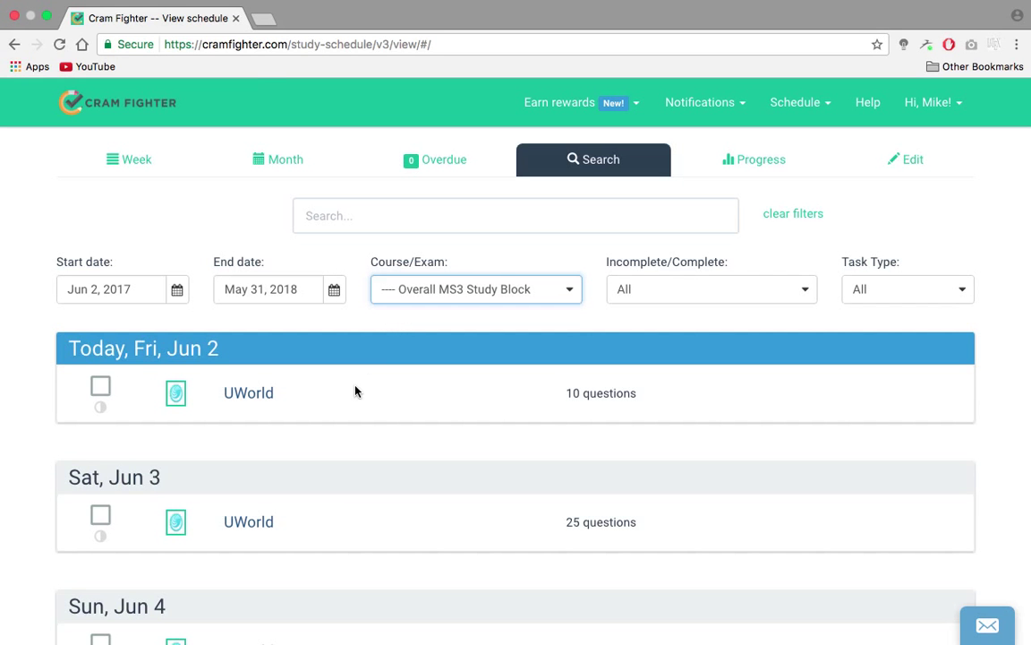
left_click(104, 387)
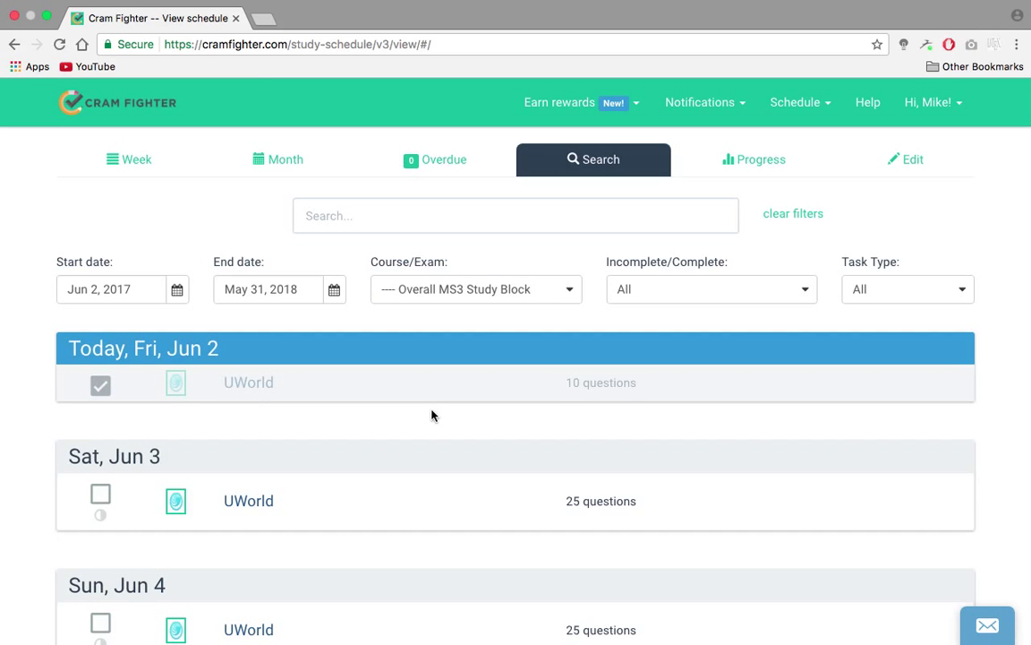